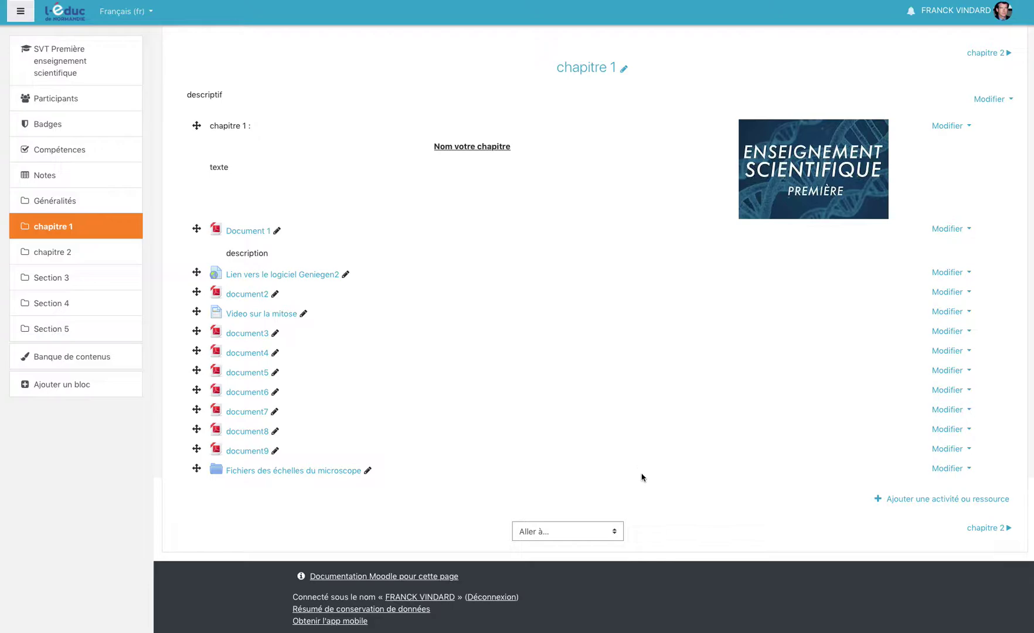
Delete the Annonces forum from the general section of the SVT Première enseignement scientifique course
{"action": "left_click", "coordinate": [64, 199]}
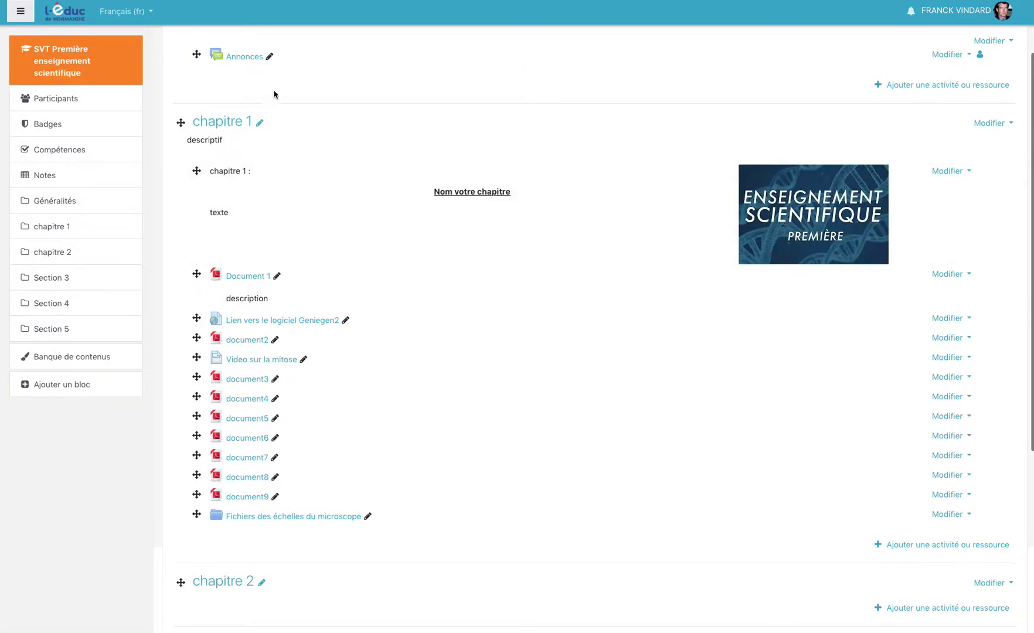
{"action": "scroll", "coordinate": [273, 93], "scroll_direction": "up", "scroll_amount": 2}
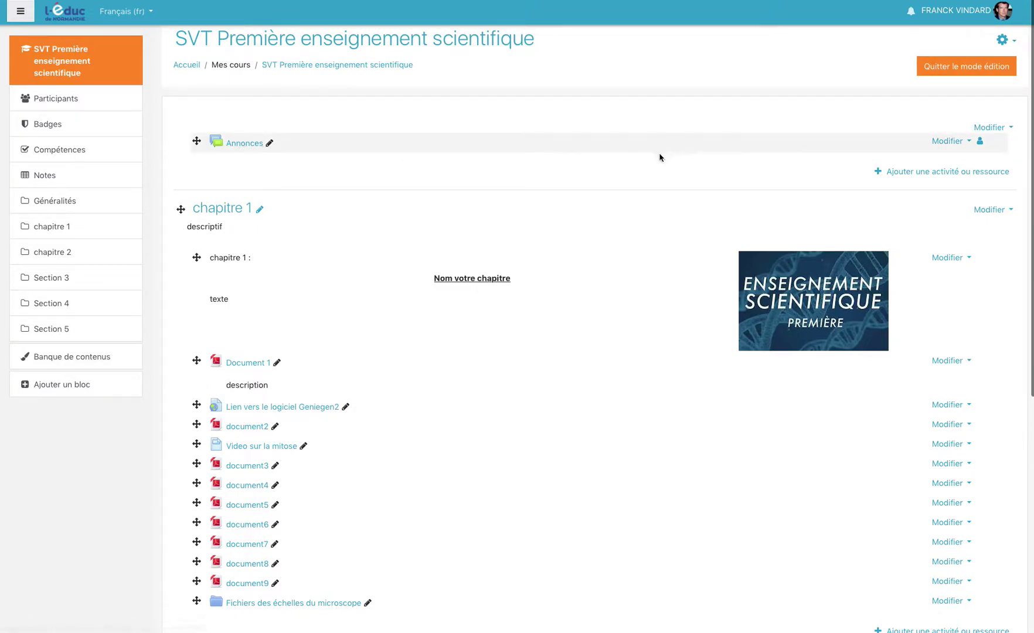
{"action": "left_click", "coordinate": [961, 142]}
{"action": "left_click", "coordinate": [908, 243]}
{"action": "left_click", "coordinate": [592, 99]}
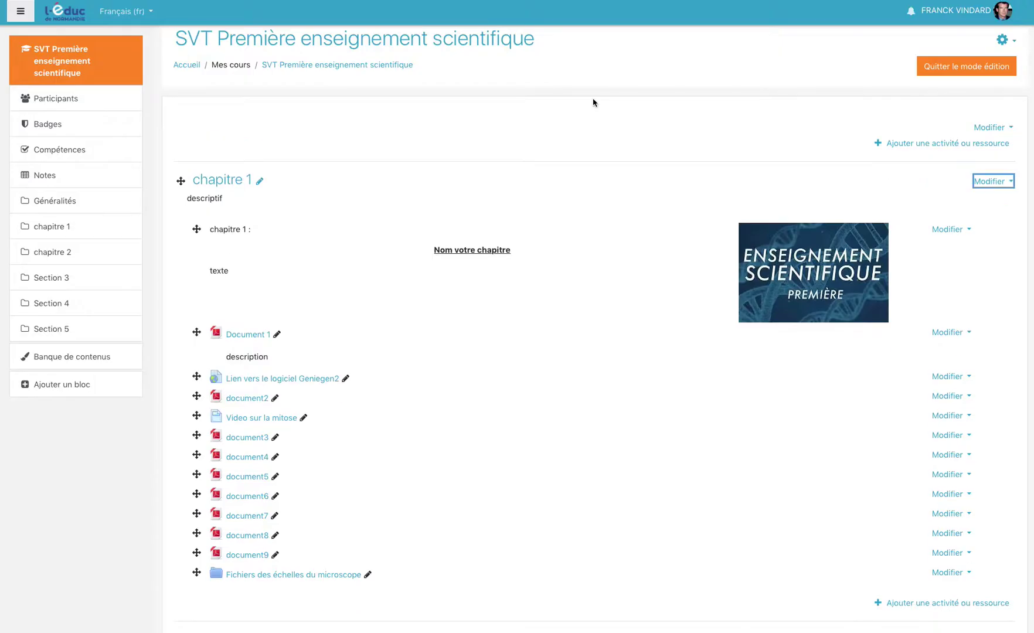
Add a Forum activity to the general section with the name "Forum de questions et d'entre aide"
{"action": "left_click", "coordinate": [945, 144]}
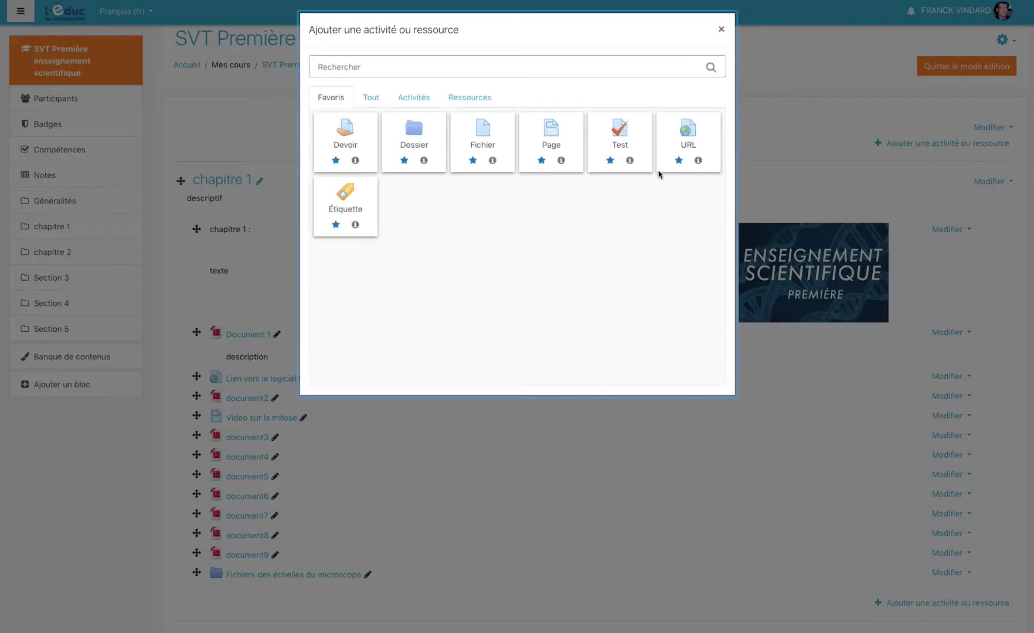
{"action": "left_click", "coordinate": [424, 99]}
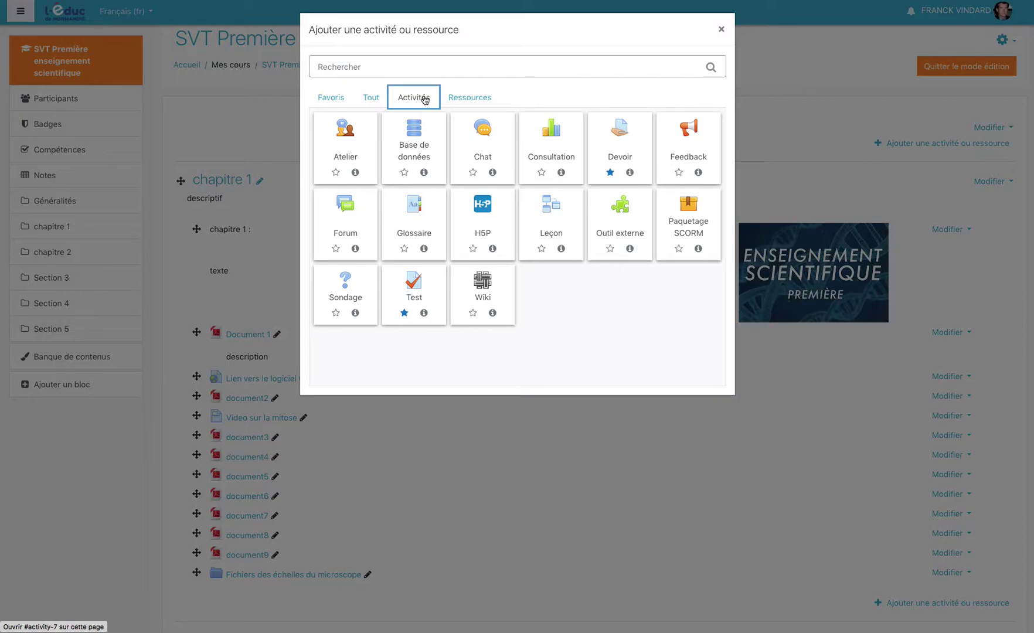
{"action": "left_click", "coordinate": [344, 209]}
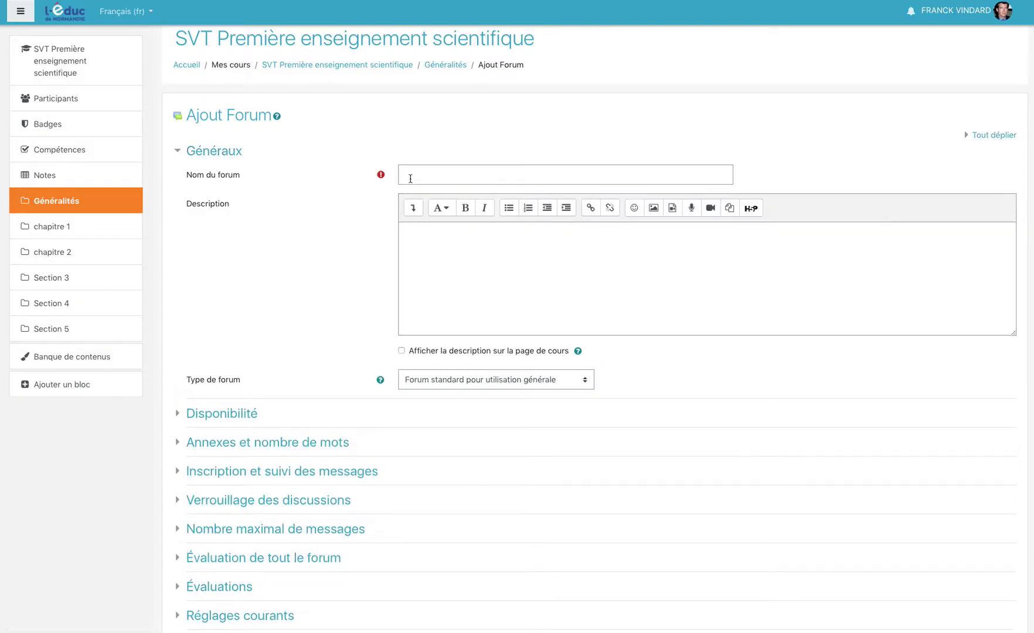
{"action": "left_click", "coordinate": [411, 177]}
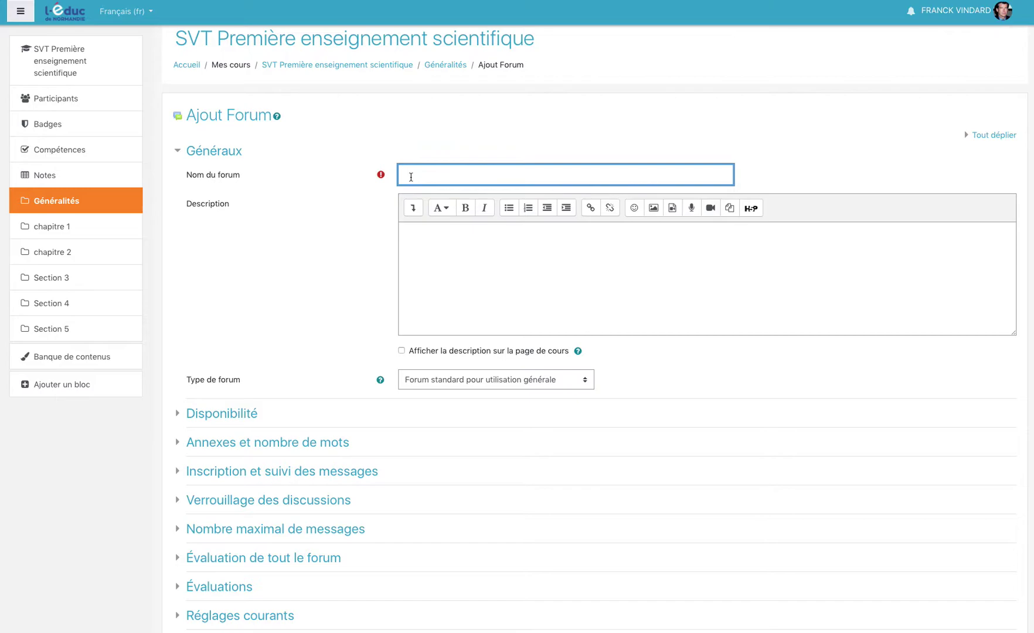
{"action": "type", "text": "Forum de questions et d'"}
Check the forum's availability settings and the help for its due date, and save the forum, returning to the course
{"action": "scroll", "coordinate": [450, 241], "scroll_direction": "down", "scroll_amount": 3}
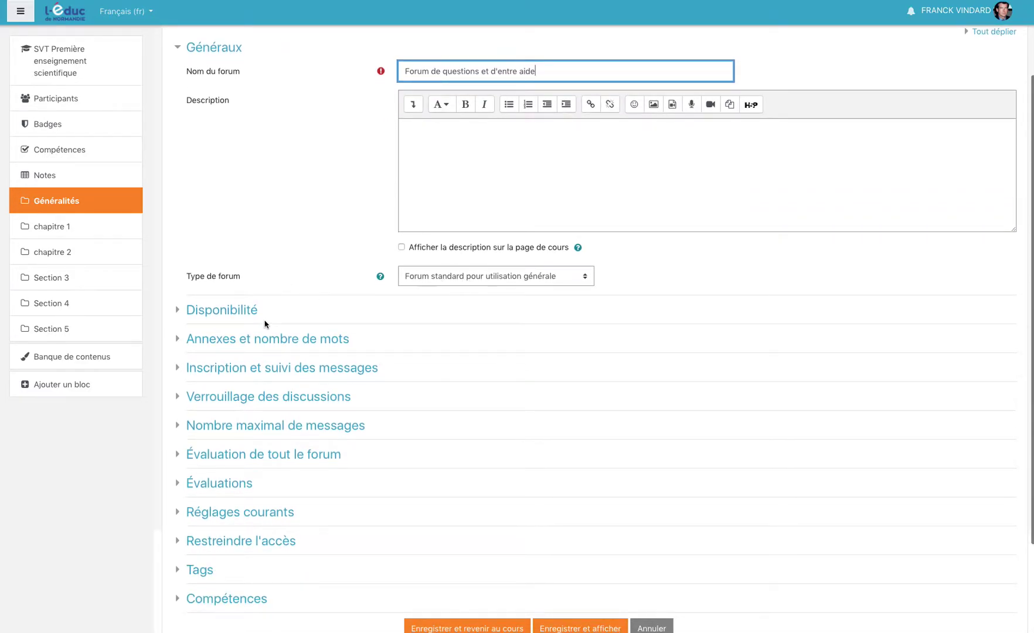
{"action": "scroll", "coordinate": [261, 296], "scroll_direction": "down", "scroll_amount": 1}
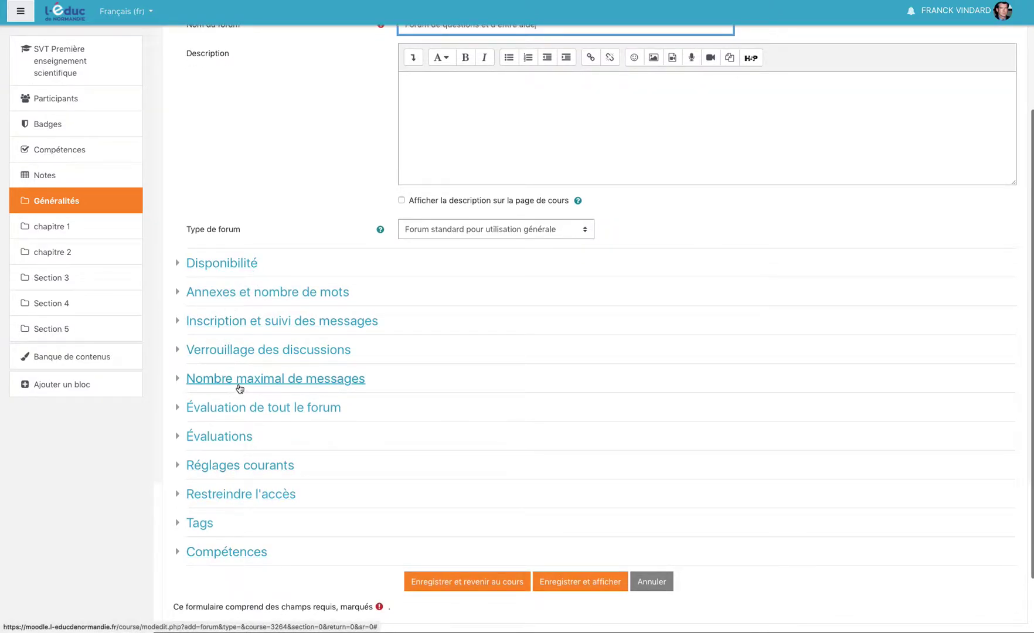
{"action": "left_click", "coordinate": [246, 268]}
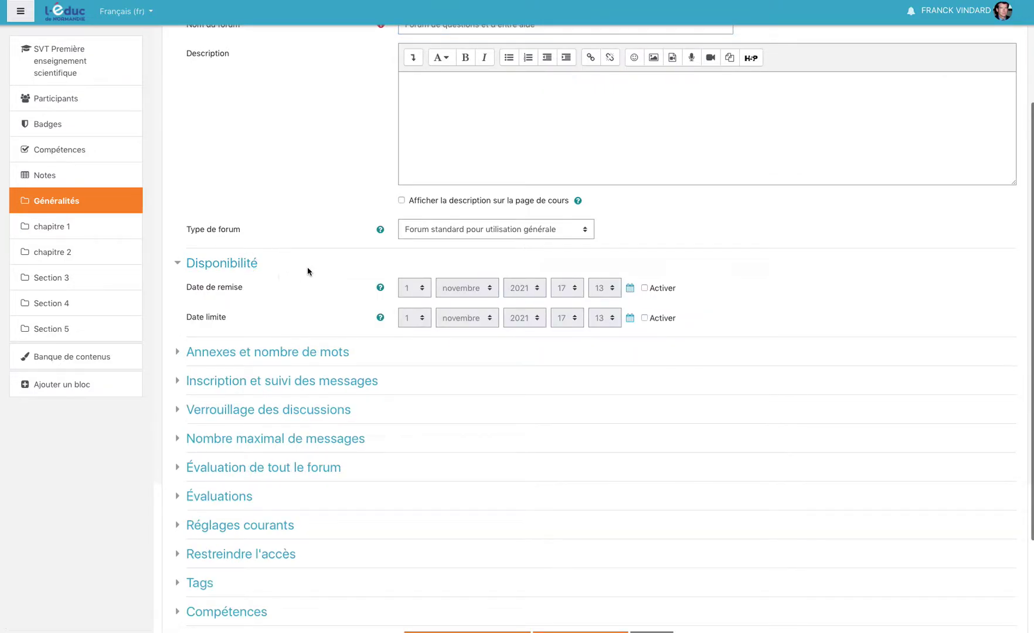
{"action": "left_click", "coordinate": [381, 288]}
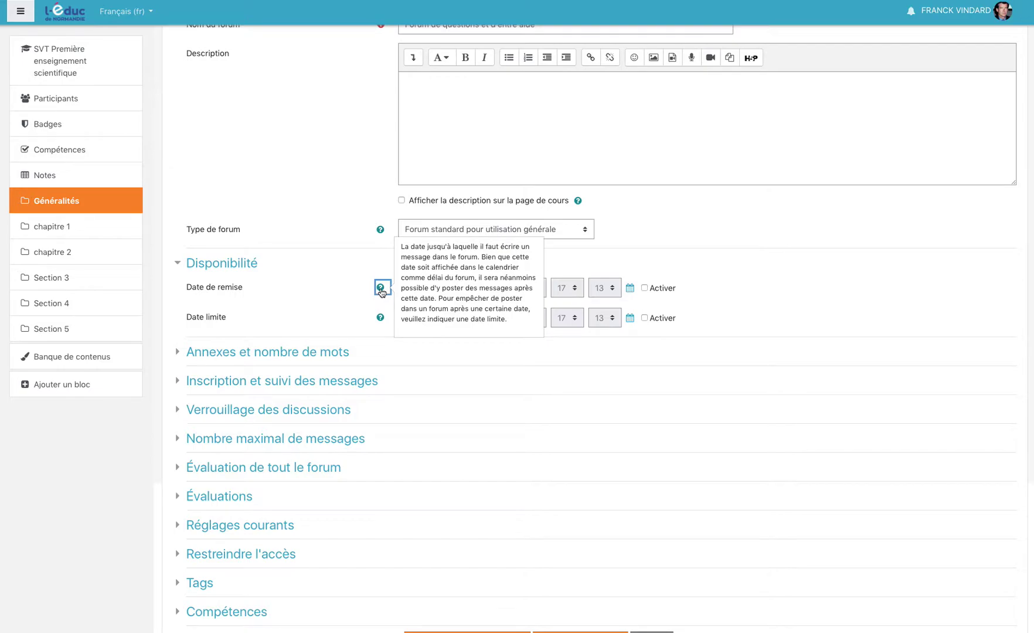
{"action": "left_click", "coordinate": [339, 287]}
{"action": "scroll", "coordinate": [337, 290], "scroll_direction": "down", "scroll_amount": 3}
{"action": "left_click", "coordinate": [488, 560]}
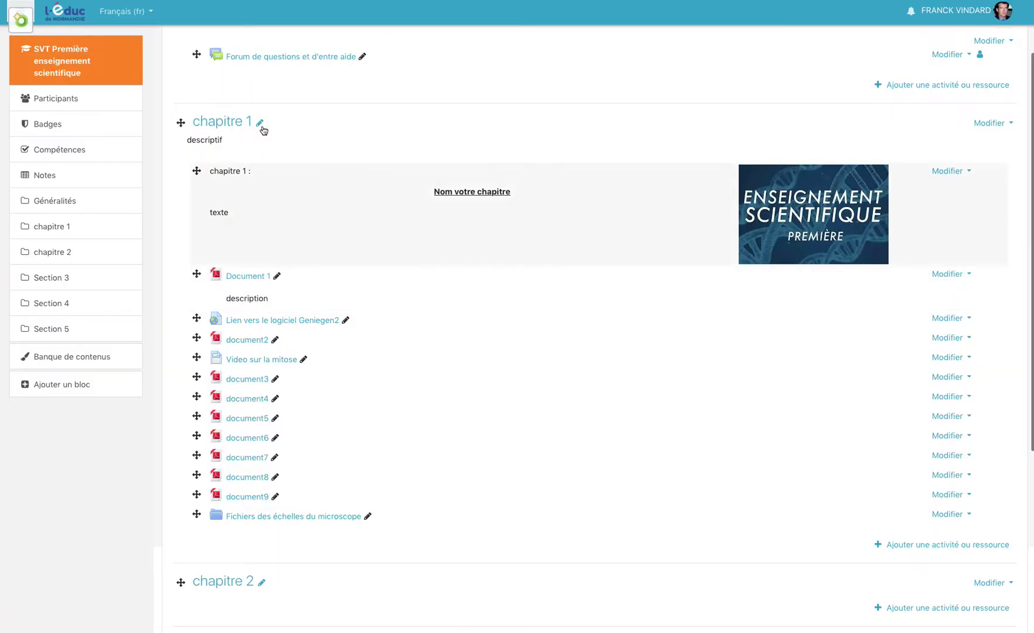
Add a Sondage activity to chapitre 1 with the name "Emergence des conceptions"
{"action": "scroll", "coordinate": [287, 152], "scroll_direction": "up", "scroll_amount": 3}
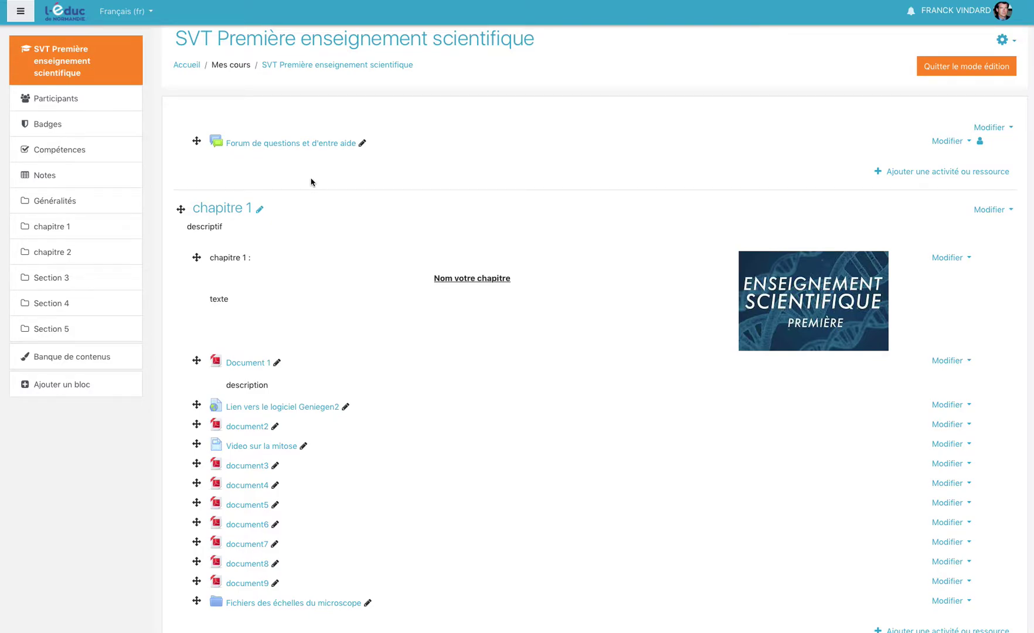
{"action": "scroll", "coordinate": [582, 185], "scroll_direction": "down", "scroll_amount": 2}
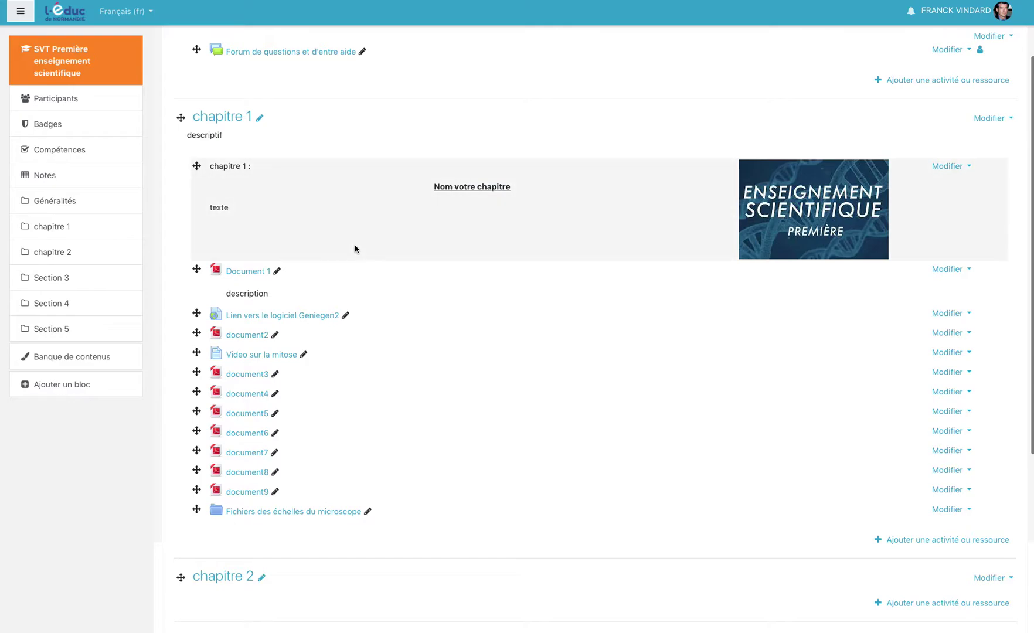
{"action": "scroll", "coordinate": [352, 252], "scroll_direction": "down", "scroll_amount": 1}
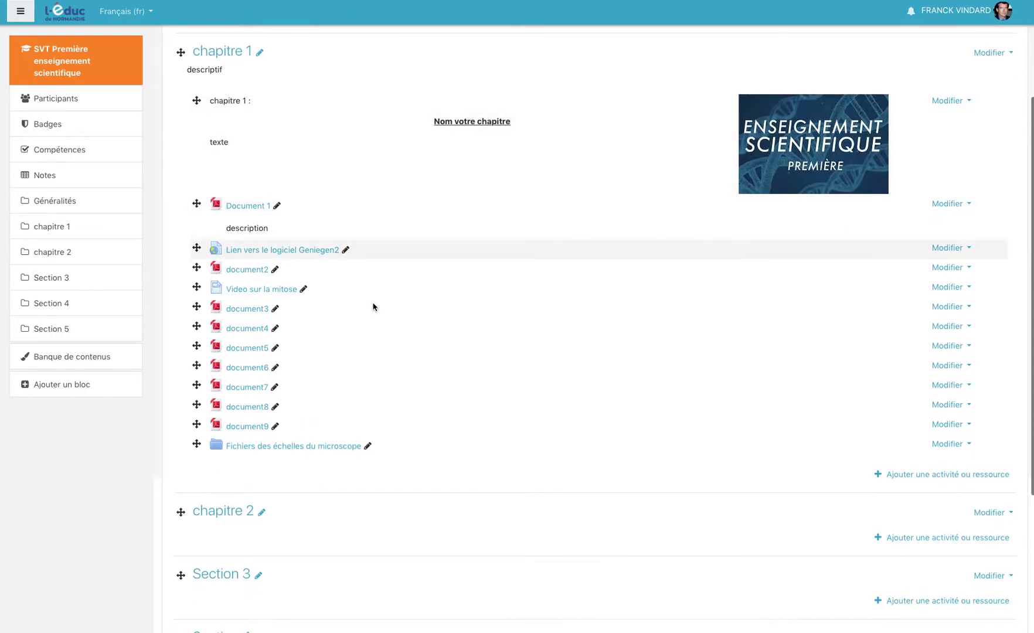
{"action": "left_click", "coordinate": [925, 474]}
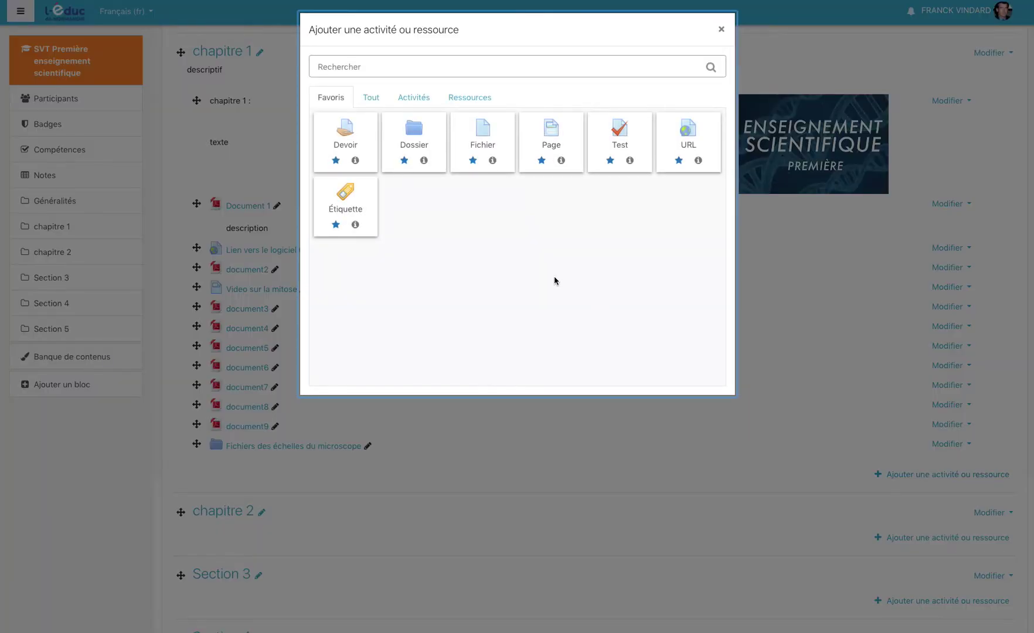
{"action": "left_click", "coordinate": [408, 101]}
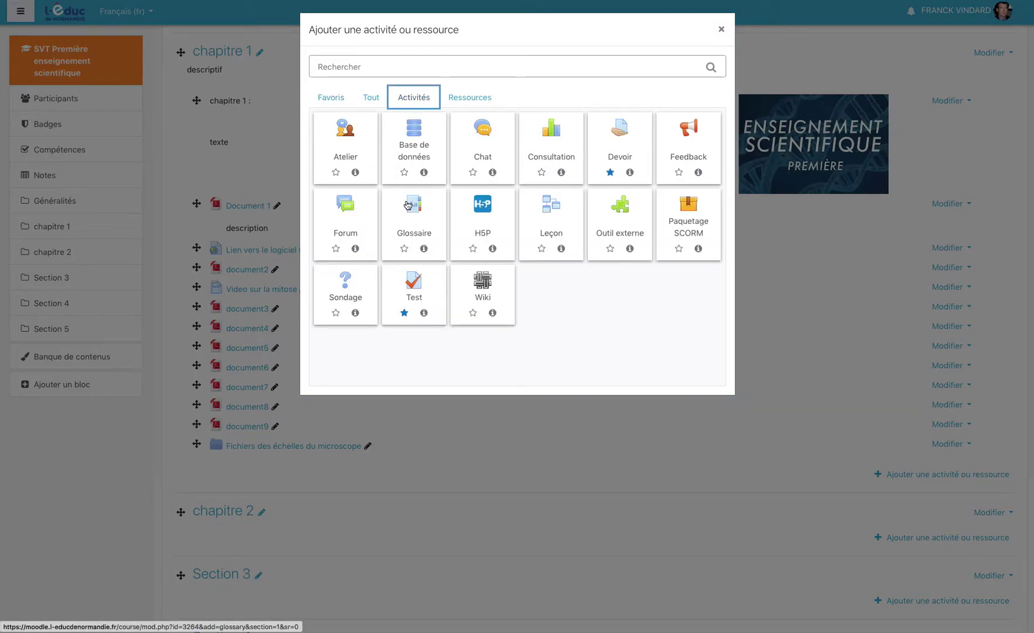
{"action": "left_click", "coordinate": [344, 287]}
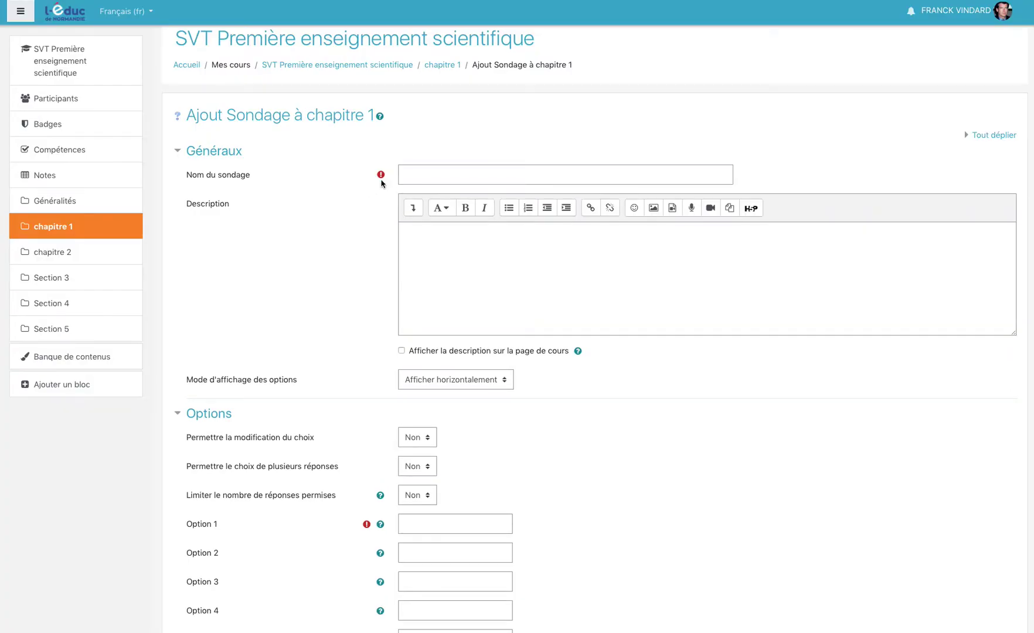
{"action": "left_click", "coordinate": [415, 176]}
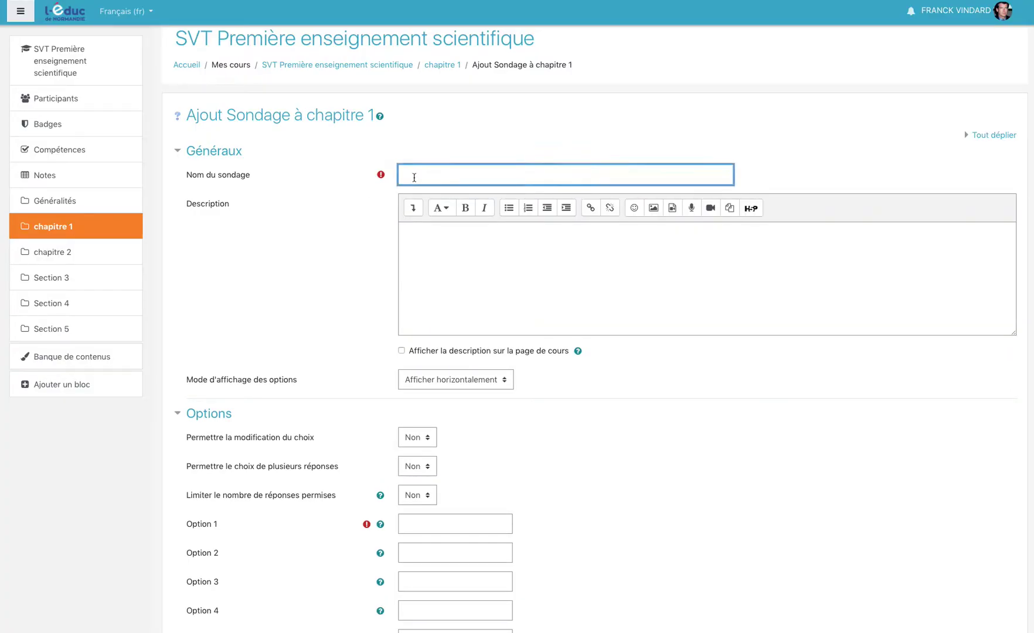
{"action": "type", "text": "Emergence des conceptions"}
Enter "question" as the poll's description and have the description shown on the course page
{"action": "scroll", "coordinate": [419, 253], "scroll_direction": "down", "scroll_amount": 1}
{"action": "left_click", "coordinate": [408, 168]}
{"action": "type", "text": "question"}
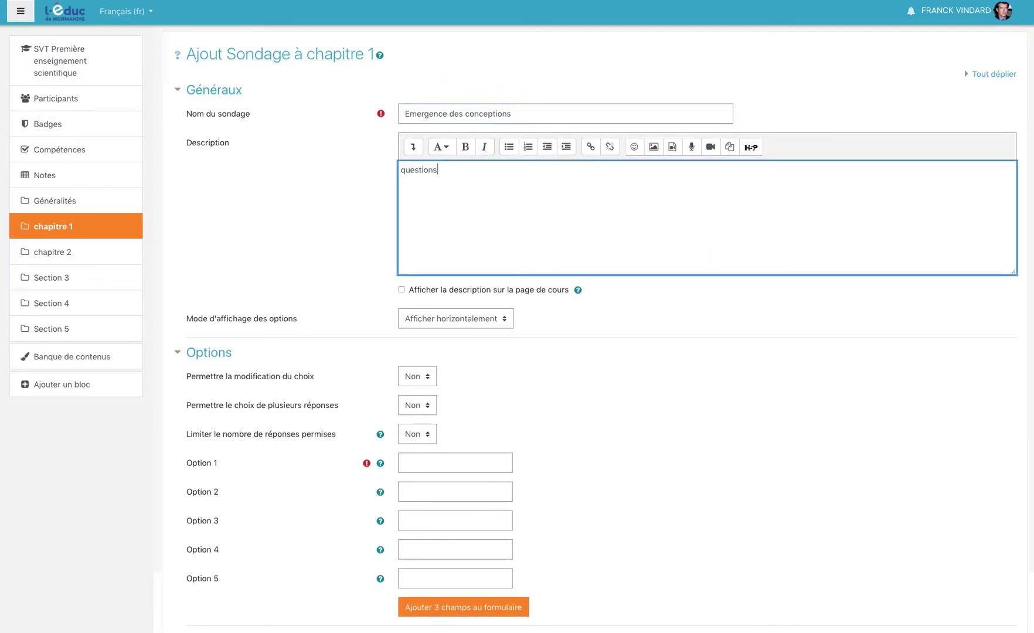
{"action": "left_click", "coordinate": [400, 289]}
Fill in the poll's first three answer options with OUI, NON and Je ne sais pas
{"action": "scroll", "coordinate": [490, 222], "scroll_direction": "down", "scroll_amount": 1}
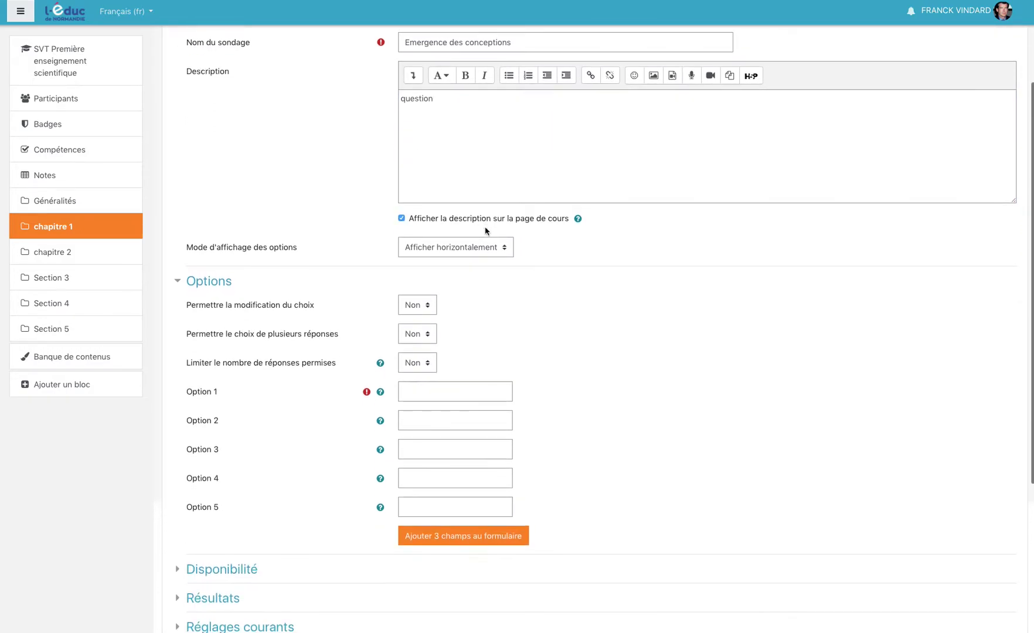
{"action": "scroll", "coordinate": [326, 291], "scroll_direction": "down", "scroll_amount": 1}
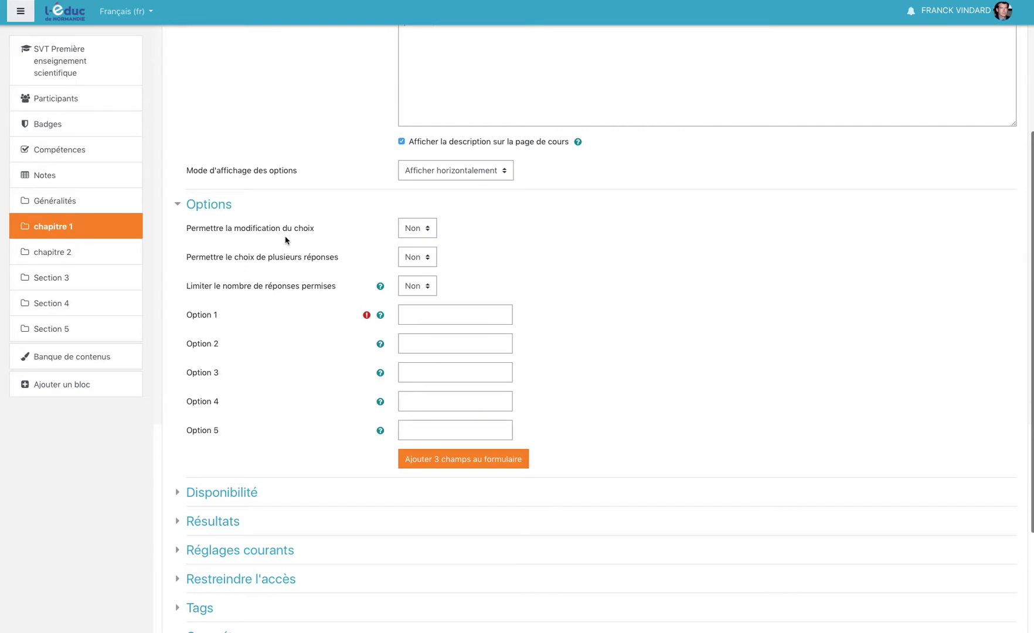
{"action": "scroll", "coordinate": [285, 243], "scroll_direction": "down", "scroll_amount": 1}
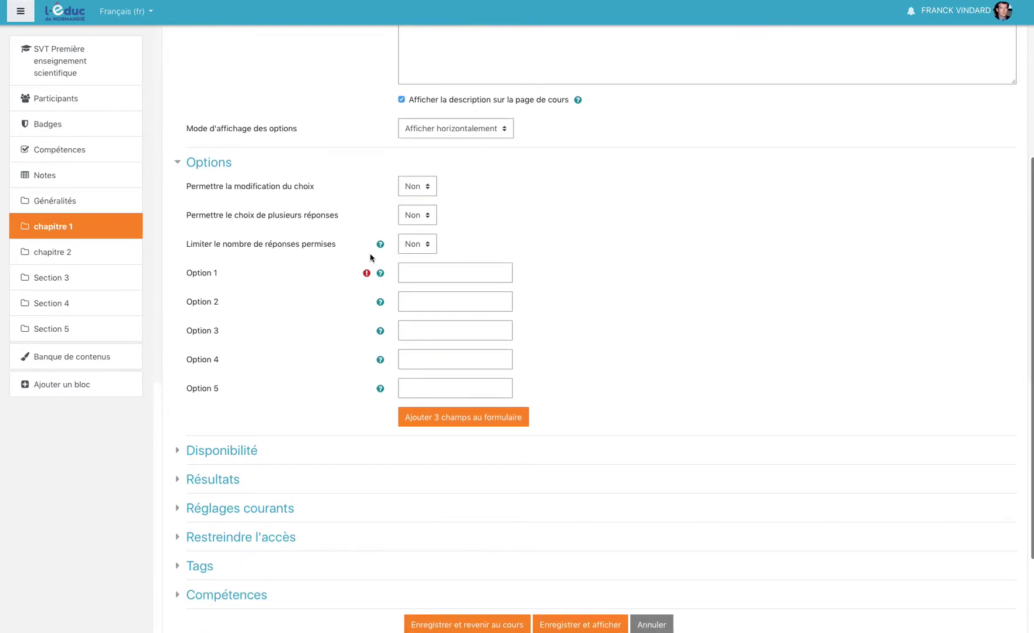
{"action": "left_click", "coordinate": [418, 273]}
{"action": "type", "text": "OUI"}
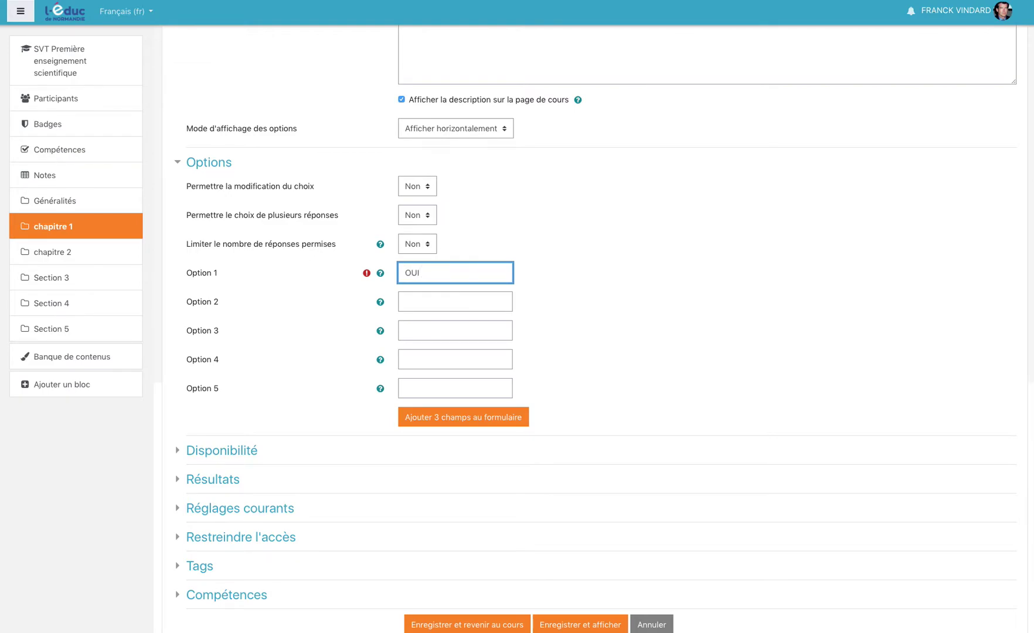
{"action": "left_click", "coordinate": [438, 303]}
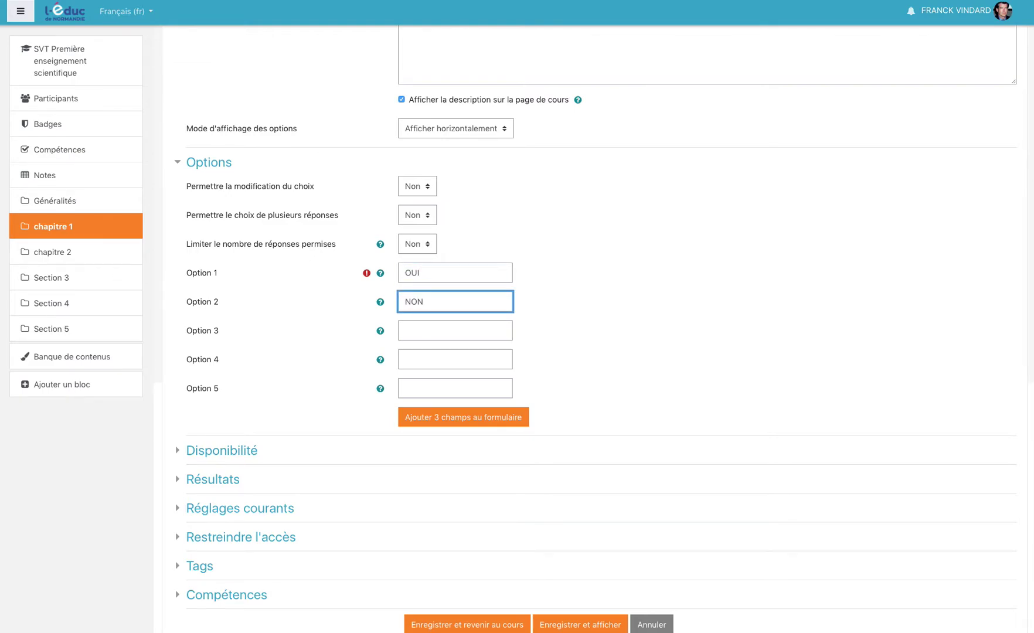
{"action": "left_click", "coordinate": [430, 336]}
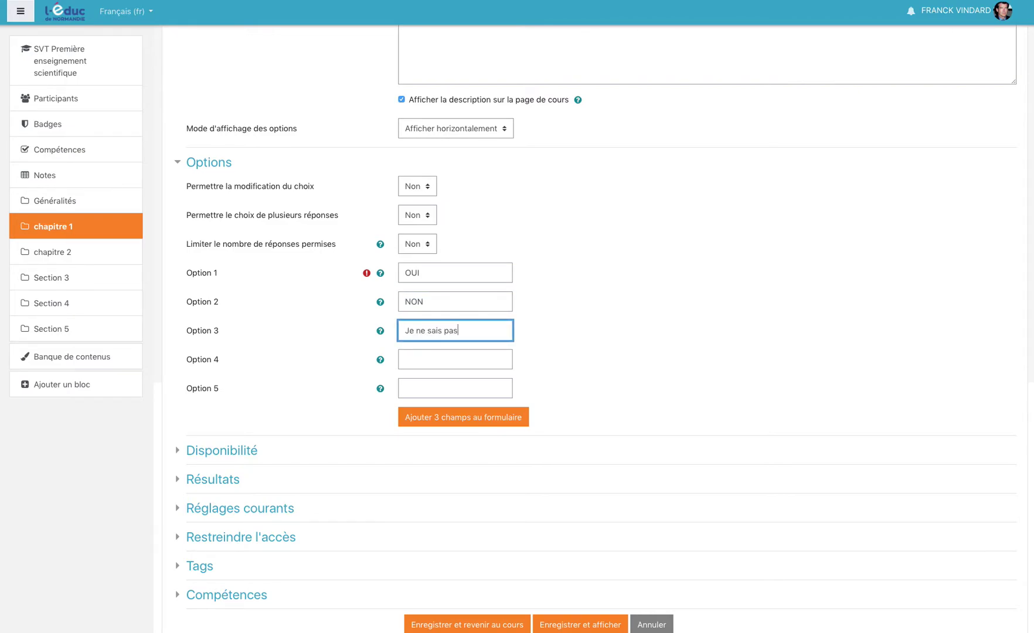
{"action": "left_click", "coordinate": [621, 336]}
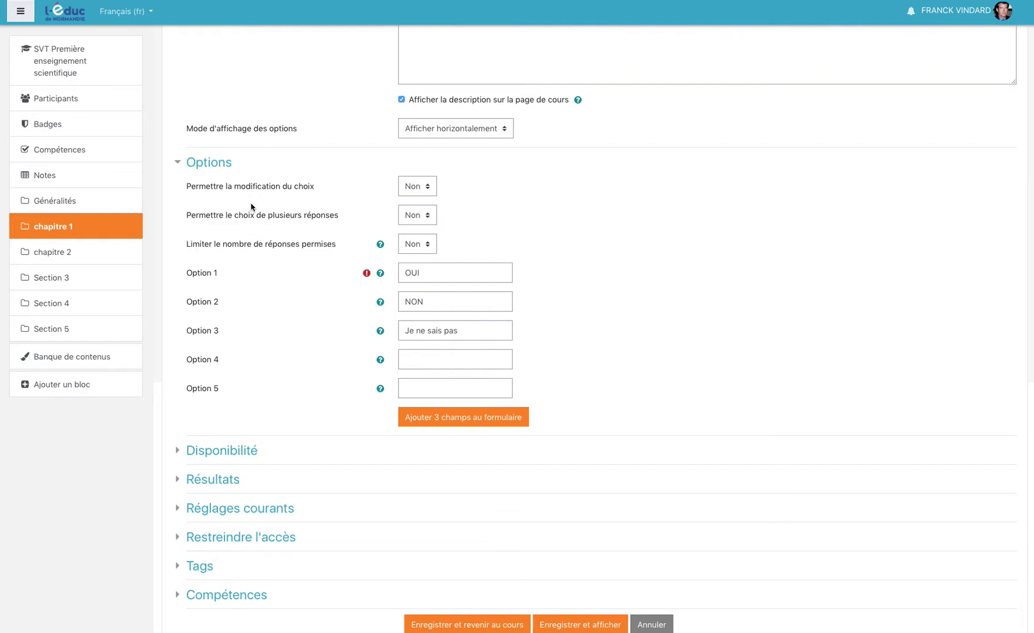
Review the poll's choice modification, availability and results settings, and save the poll, returning to the course
{"action": "left_click", "coordinate": [424, 187]}
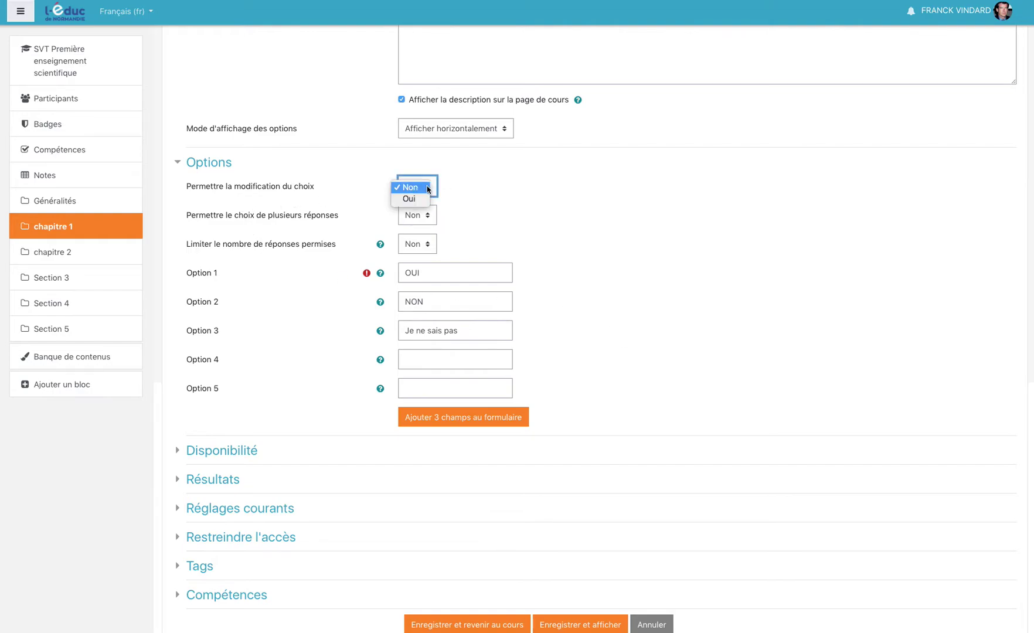
{"action": "left_click", "coordinate": [520, 179]}
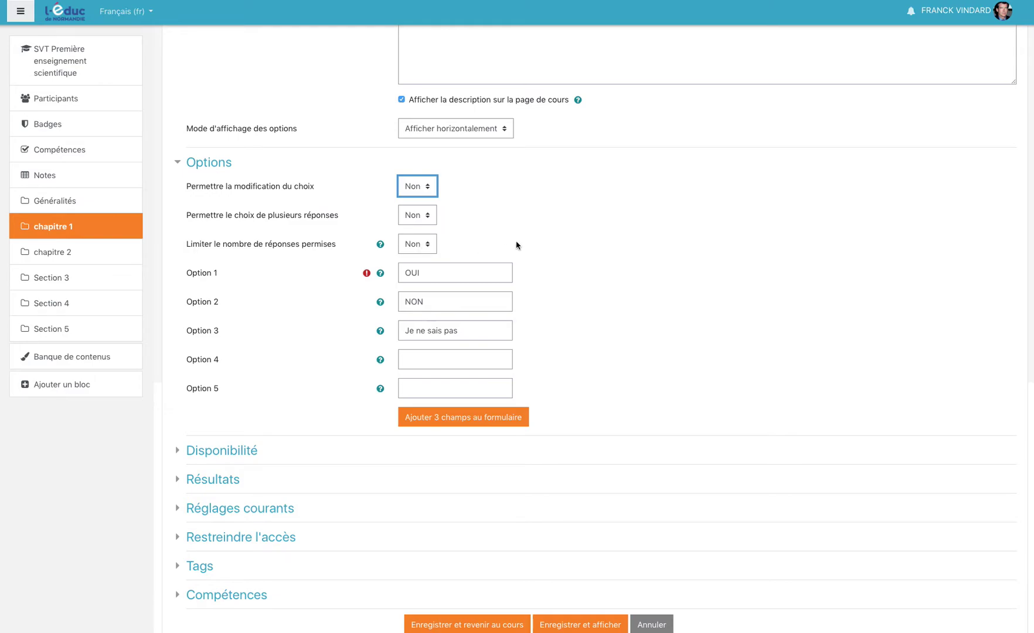
{"action": "scroll", "coordinate": [517, 242], "scroll_direction": "down", "scroll_amount": 3}
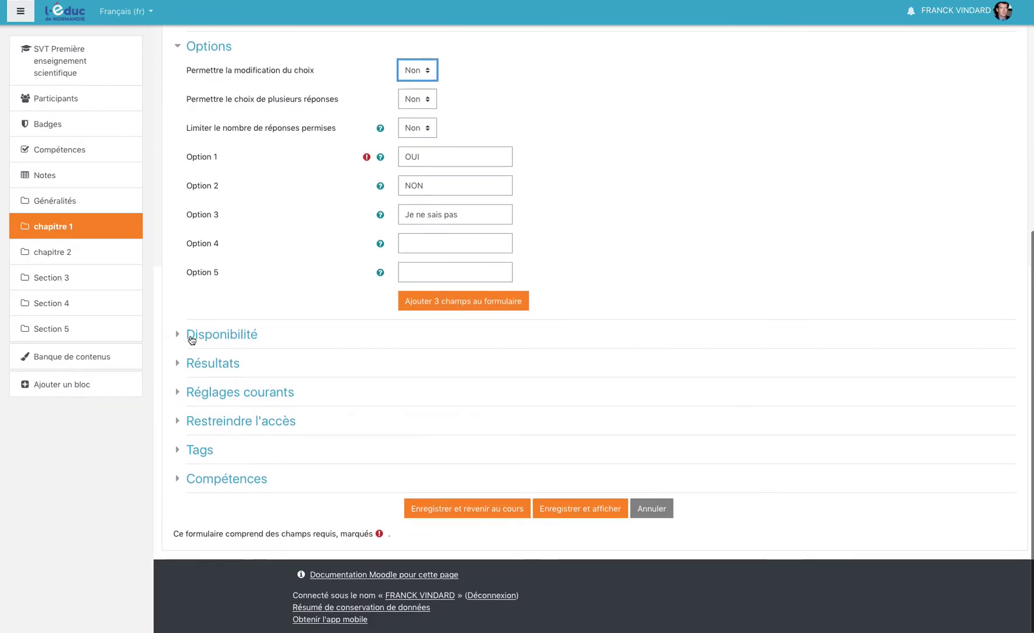
{"action": "left_click", "coordinate": [237, 338]}
{"action": "scroll", "coordinate": [237, 338], "scroll_direction": "down", "scroll_amount": 2}
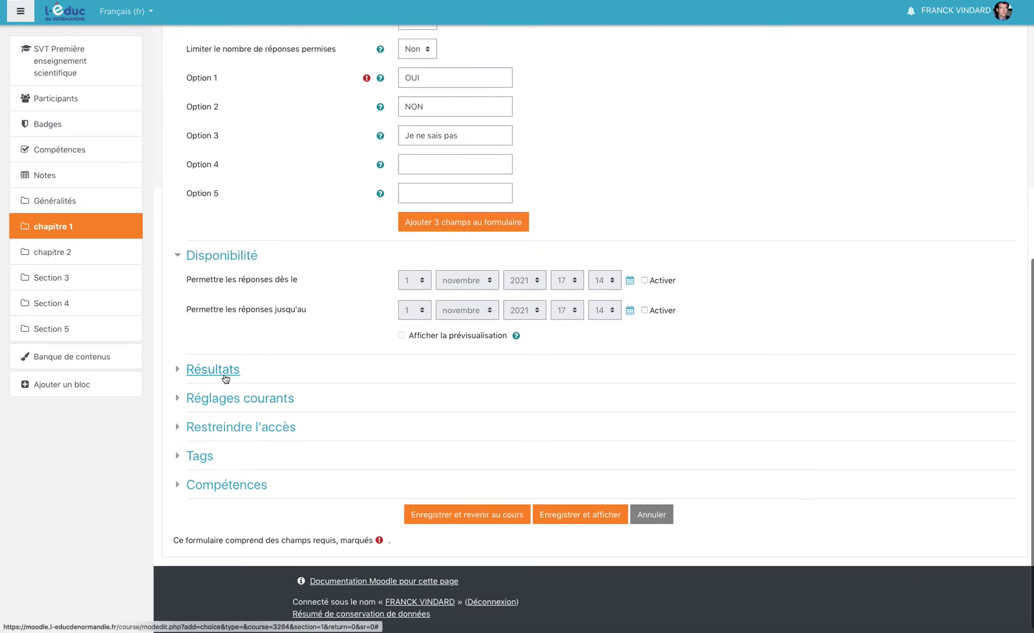
{"action": "left_click", "coordinate": [199, 371]}
{"action": "scroll", "coordinate": [325, 365], "scroll_direction": "down", "scroll_amount": 3}
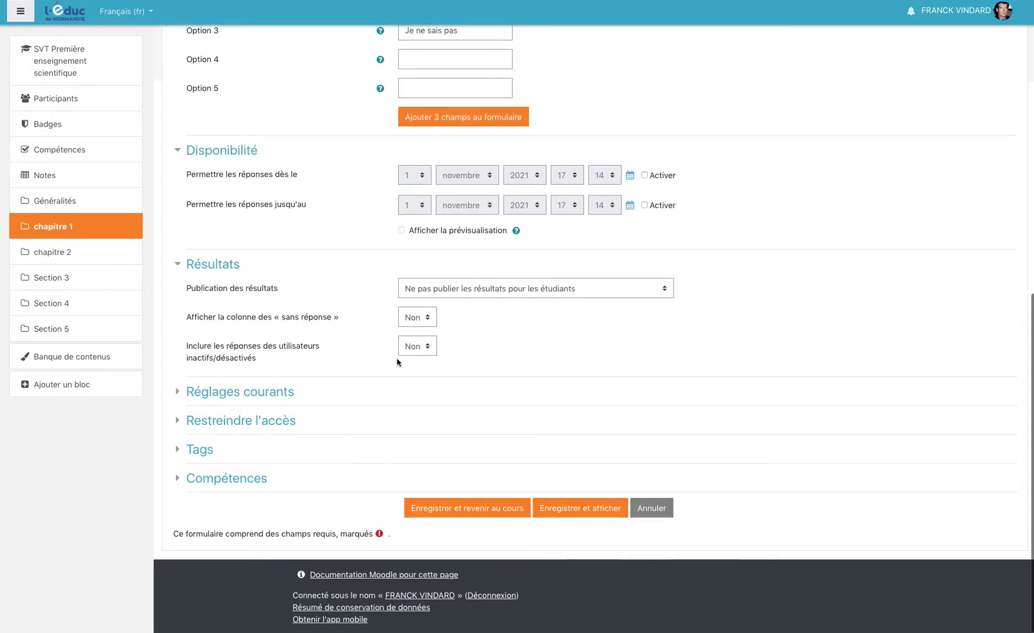
{"action": "left_click", "coordinate": [458, 508]}
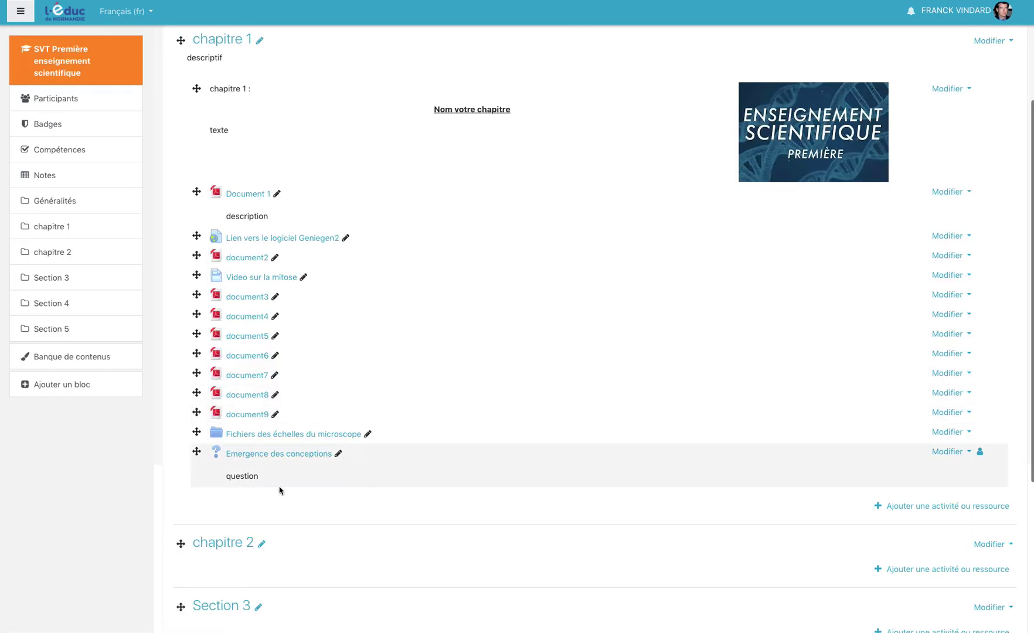
Open the Emergence des conceptions poll to view it and return to chapitre 1
{"action": "left_click", "coordinate": [334, 455]}
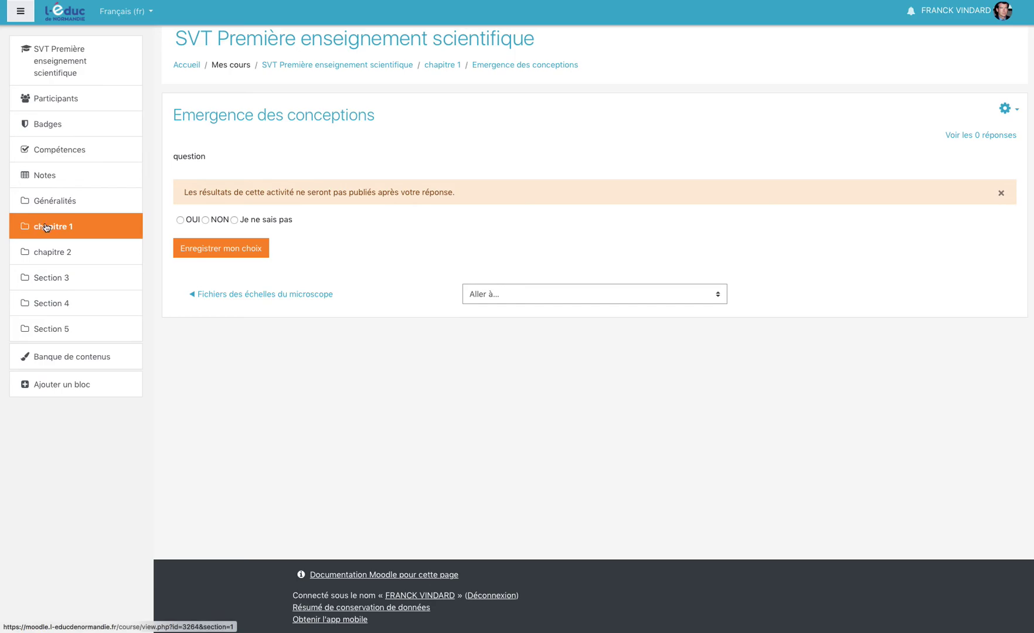
{"action": "scroll", "coordinate": [774, 515], "scroll_direction": "down", "scroll_amount": 4}
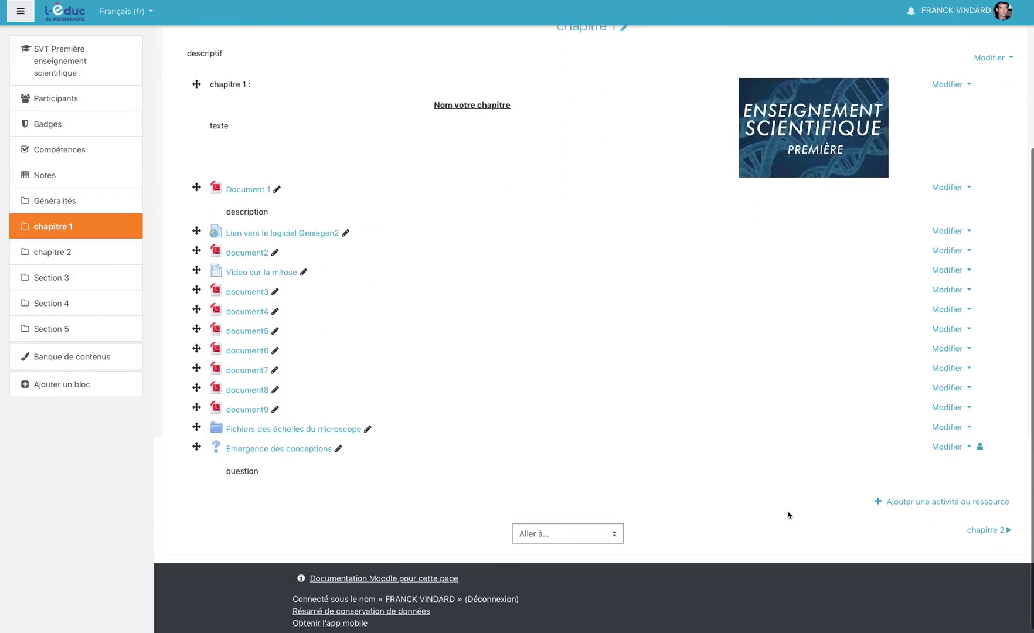
Browse the activity and resource types that can be added to chapitre 1
{"action": "left_click", "coordinate": [930, 503]}
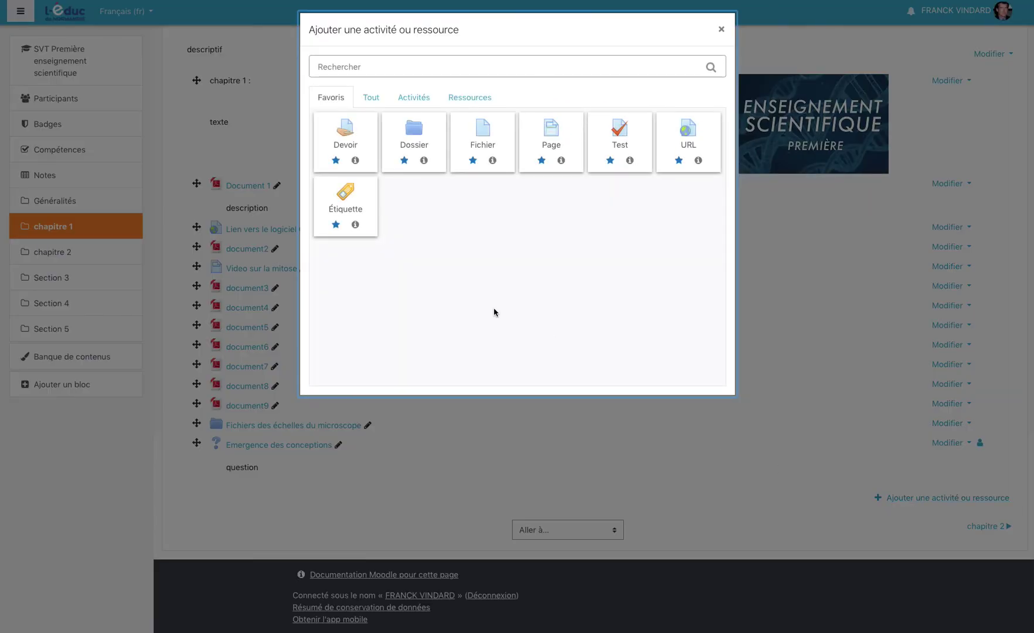
{"action": "left_click", "coordinate": [413, 99]}
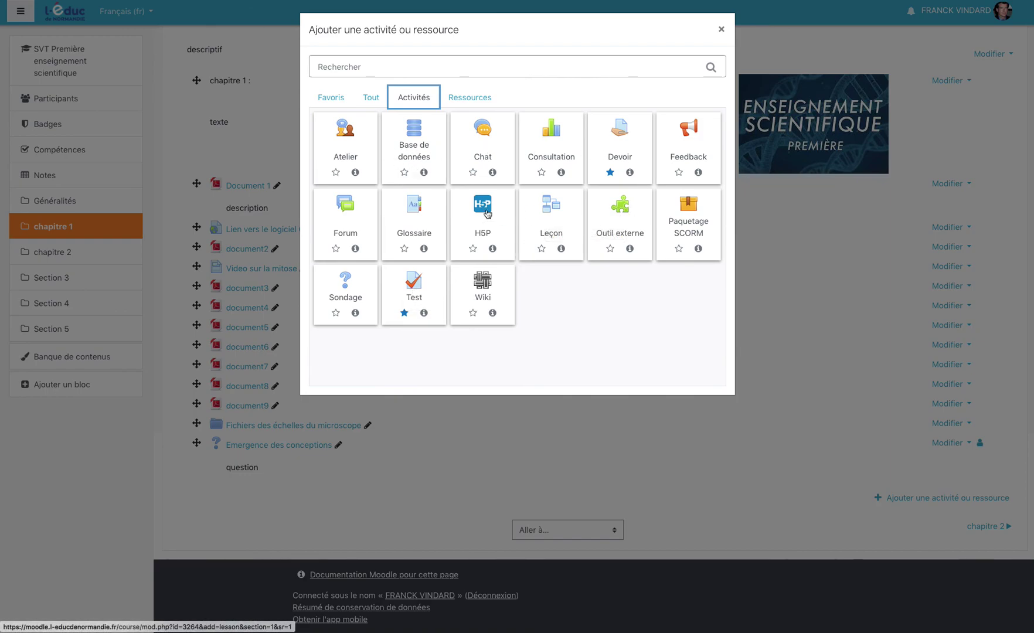
{"action": "left_click", "coordinate": [478, 98]}
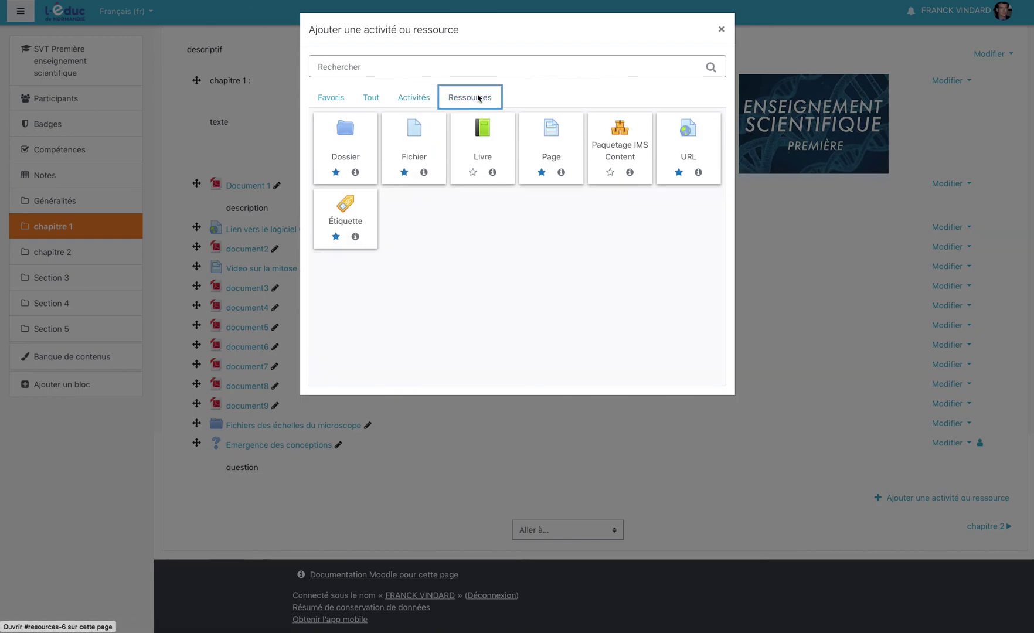